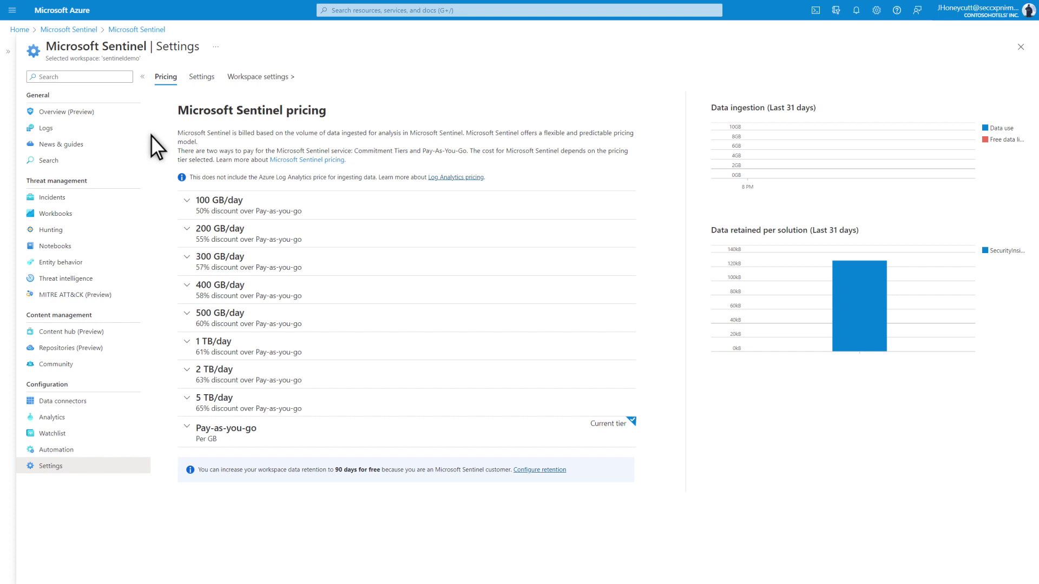
# Step: Enable Sentinel auditing and health monitoring, then open the CyberSecSOC Diagnostics setting for editing
pyautogui.click(196, 79)
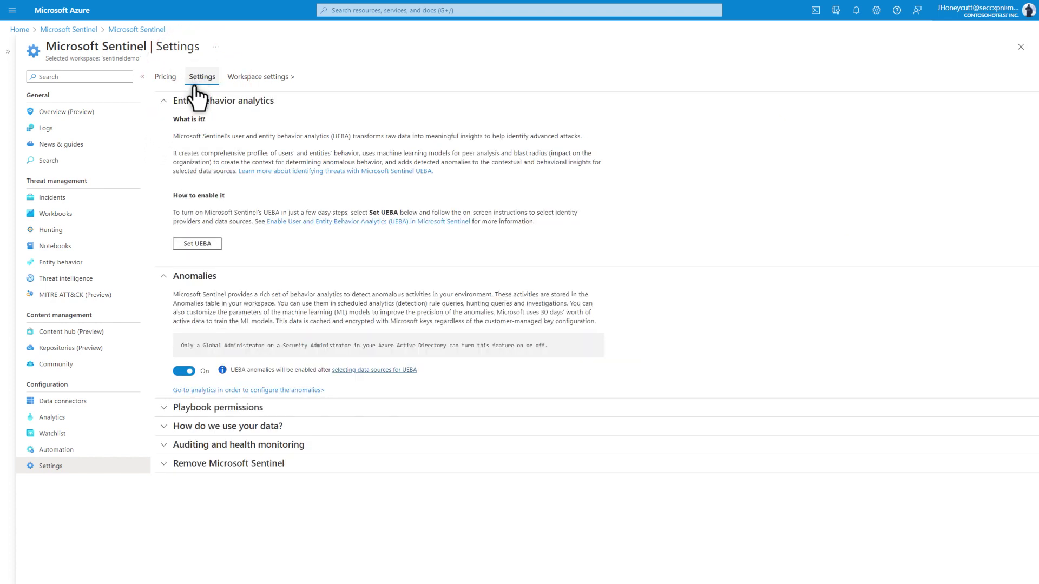
pyautogui.click(163, 445)
pyautogui.click(181, 530)
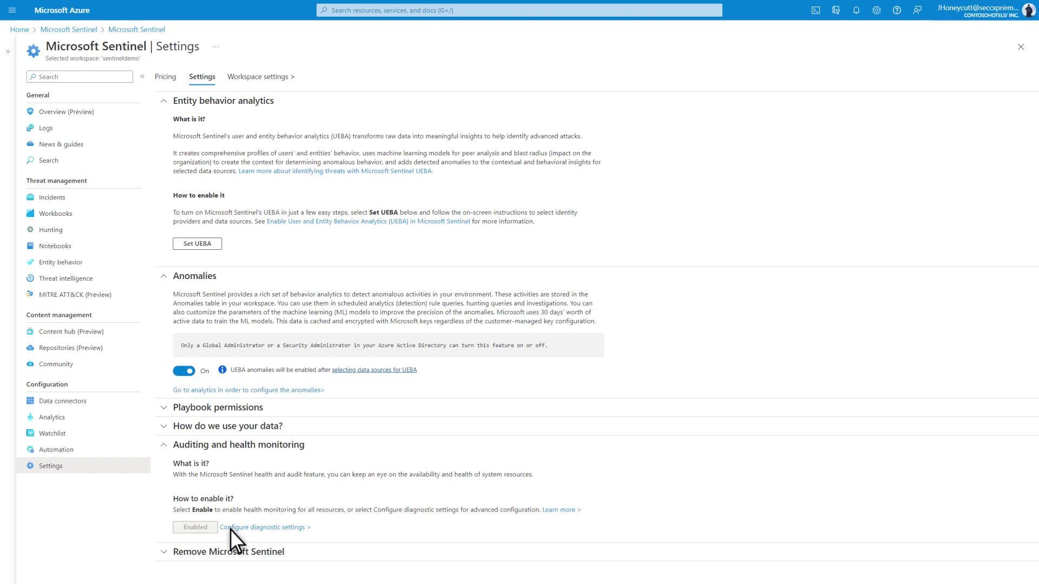
pyautogui.click(250, 530)
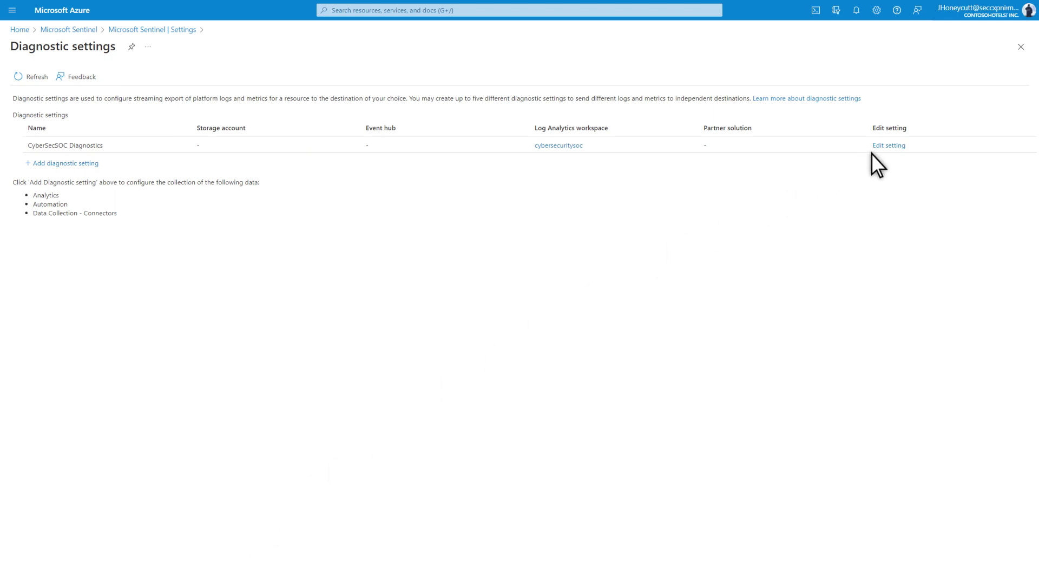
pyautogui.click(888, 147)
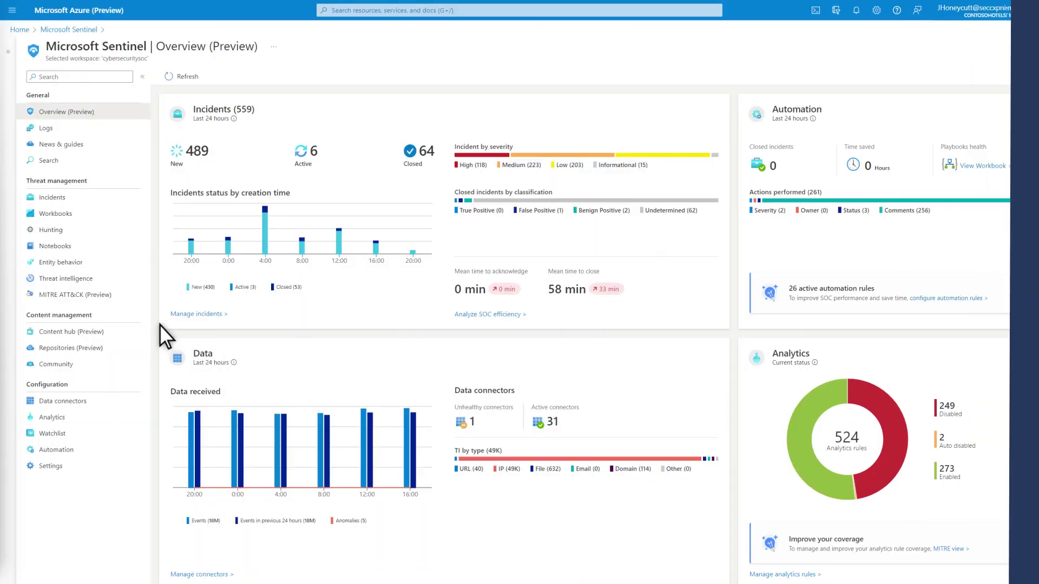
# Step: Go to the Analytics rules page
pyautogui.click(77, 419)
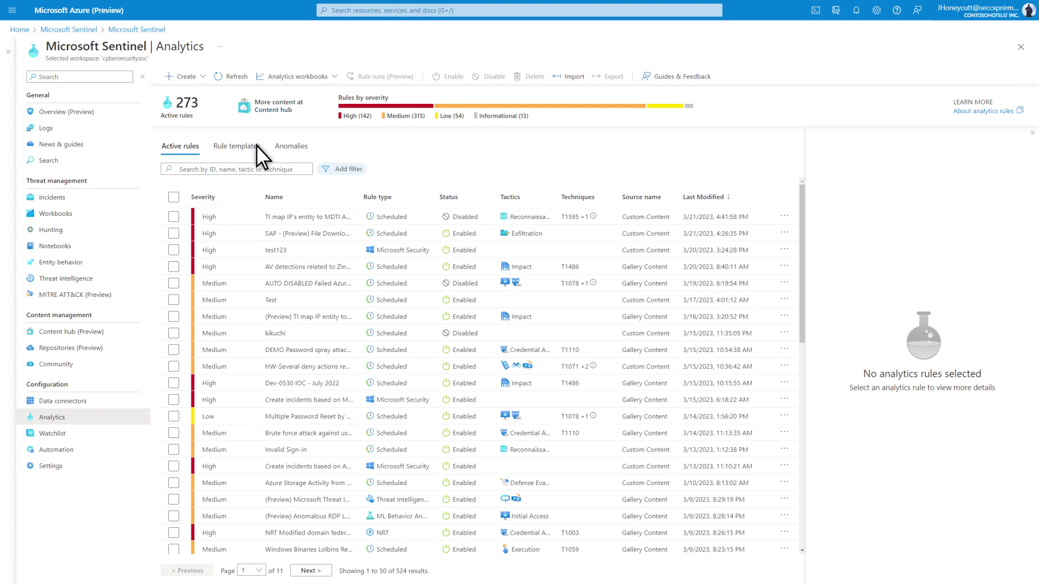
# Step: Choose Health and audit (Preview) from the Analytics workbooks list
pyautogui.click(329, 77)
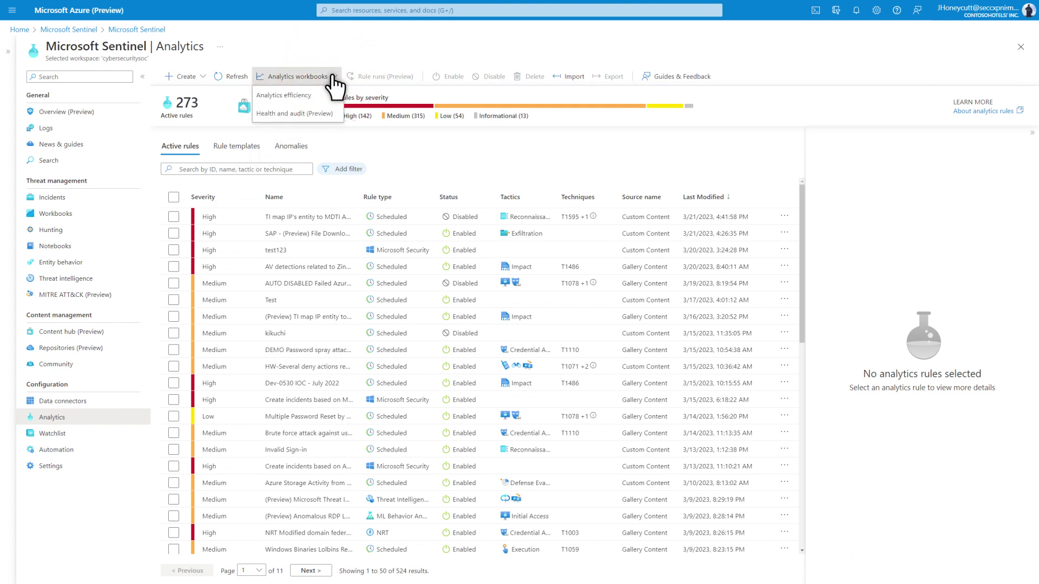
pyautogui.click(321, 115)
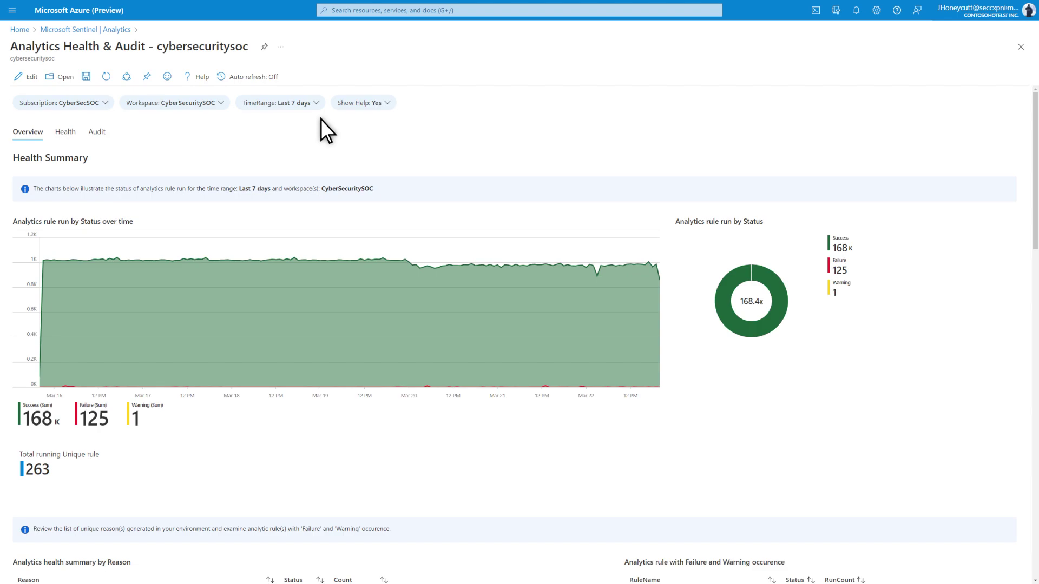
# Step: Set the workbook TimeRange to Last 3 days and review the Overview charts and tables
pyautogui.click(314, 103)
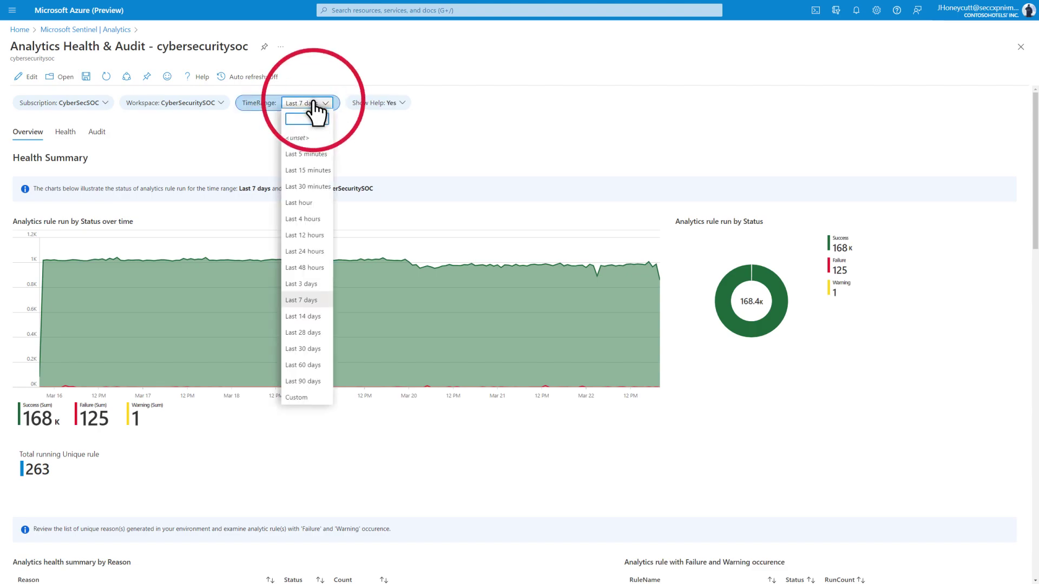
pyautogui.click(290, 287)
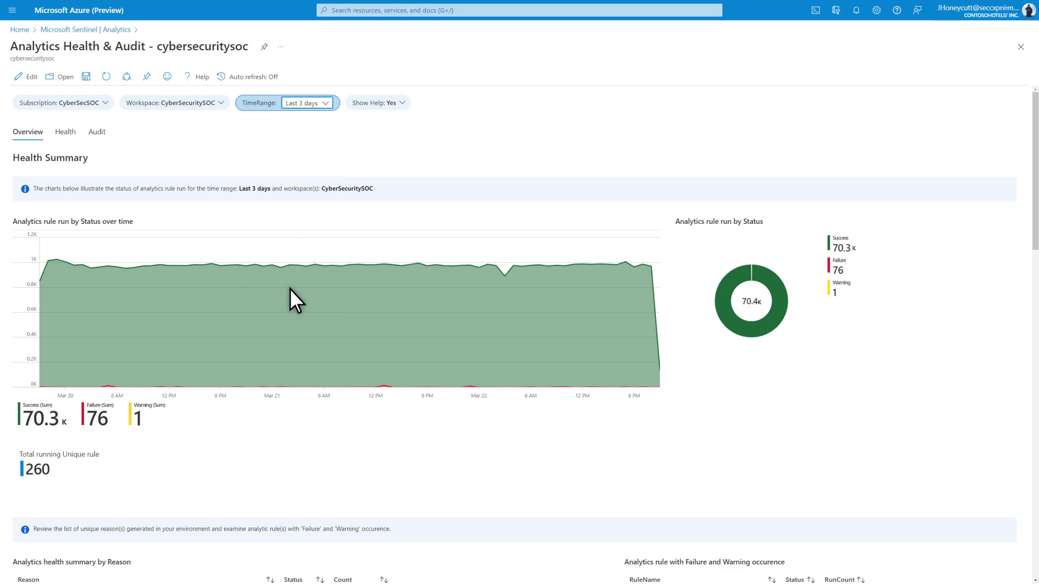
pyautogui.scroll(-9, 290, 289)
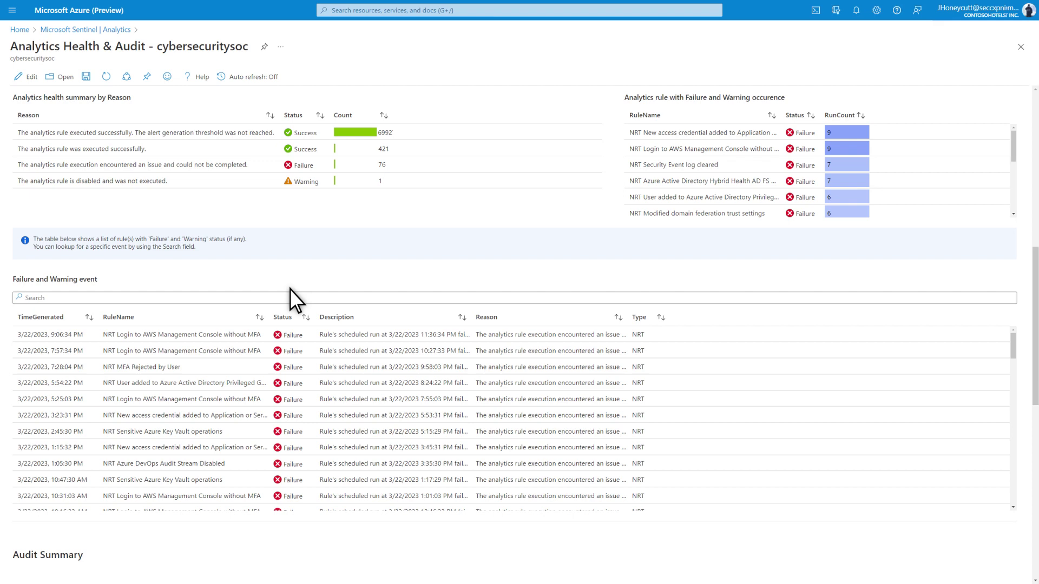
pyautogui.scroll(-3, 290, 290)
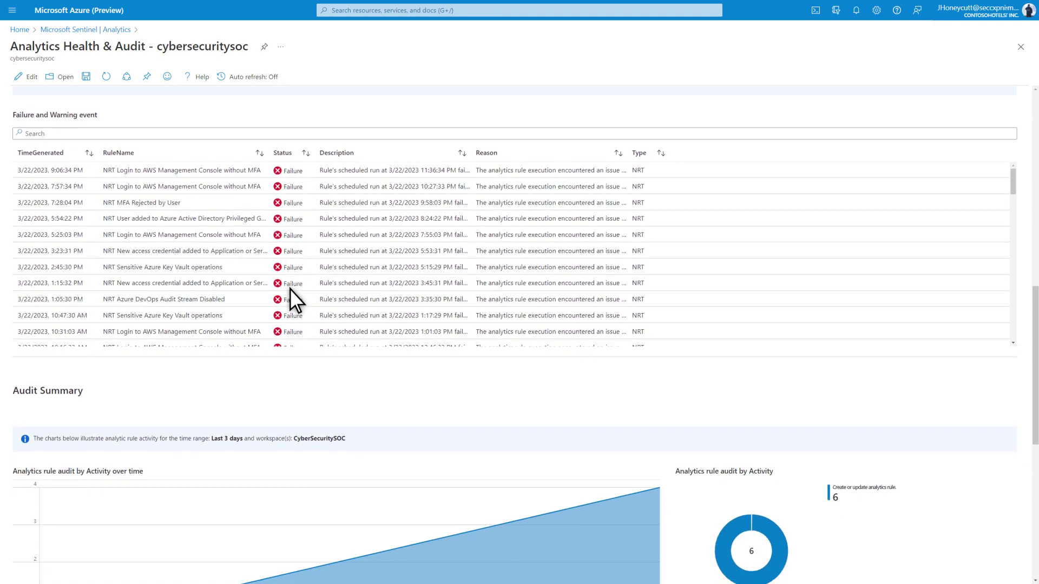
pyautogui.scroll(-6, 290, 289)
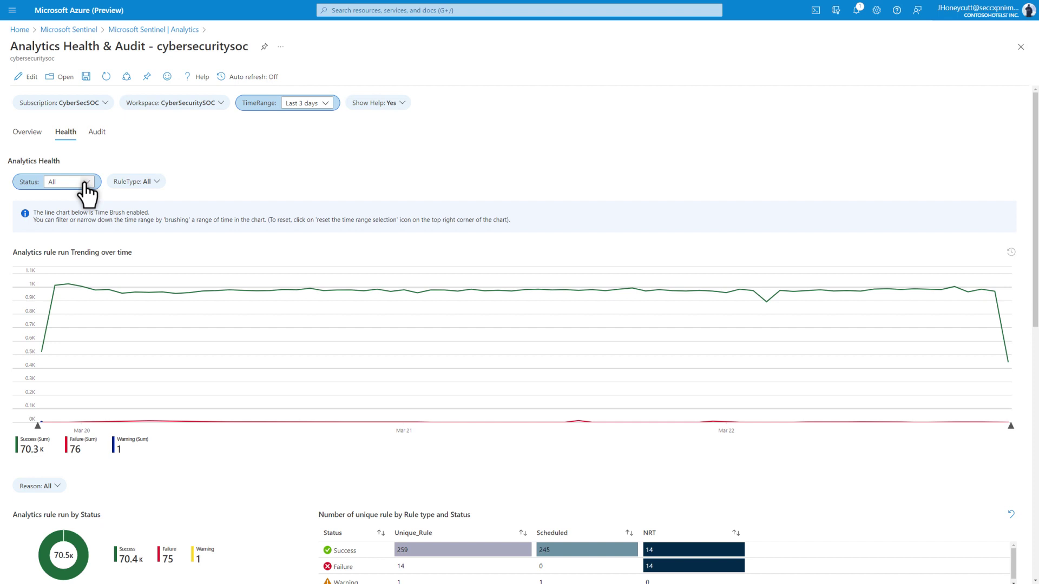
# Step: Filter the workbook's run status to Failure and Warning
pyautogui.click(85, 183)
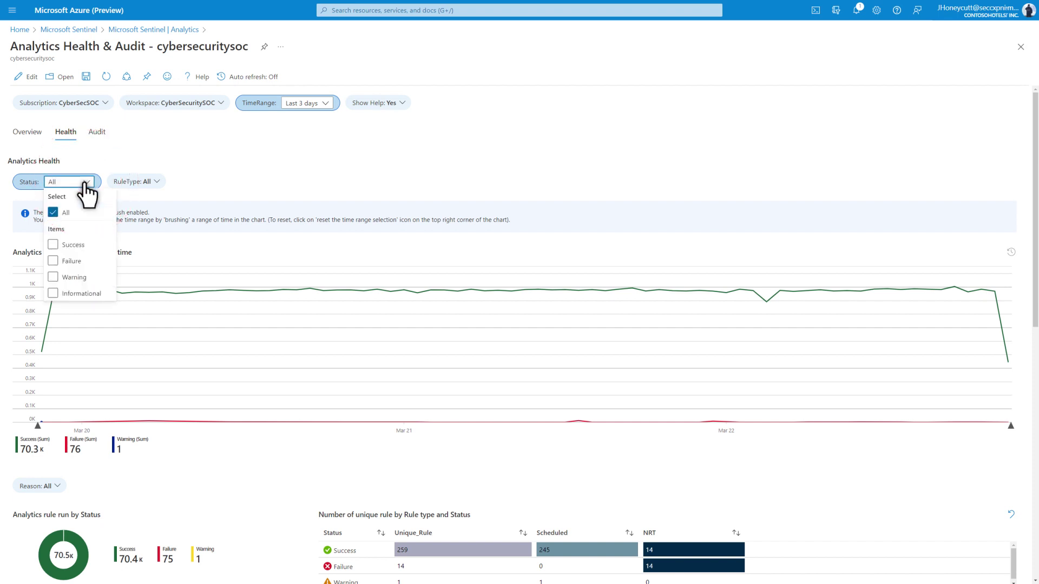
pyautogui.click(53, 262)
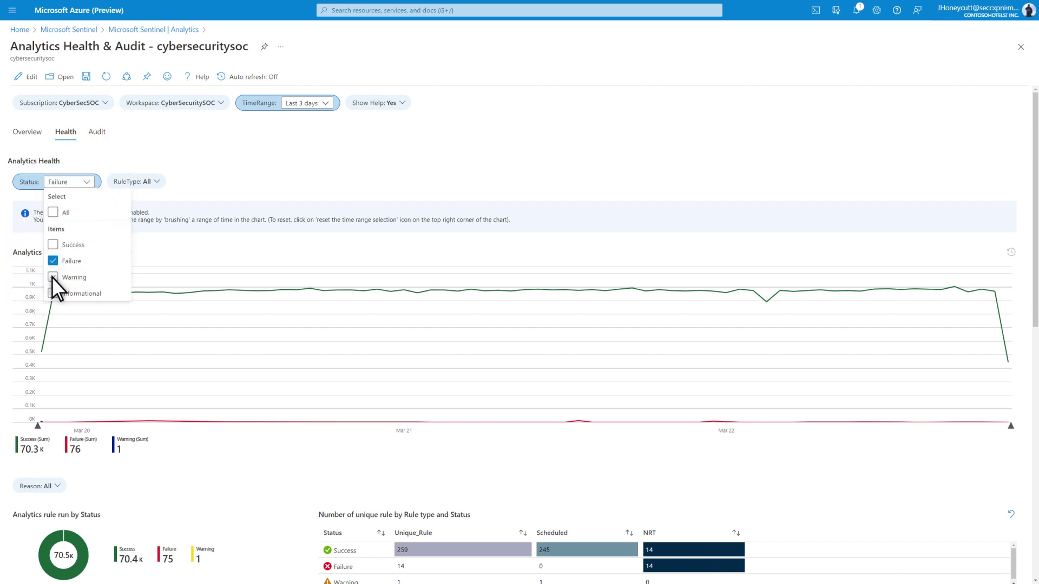
pyautogui.click(53, 277)
pyautogui.click(165, 257)
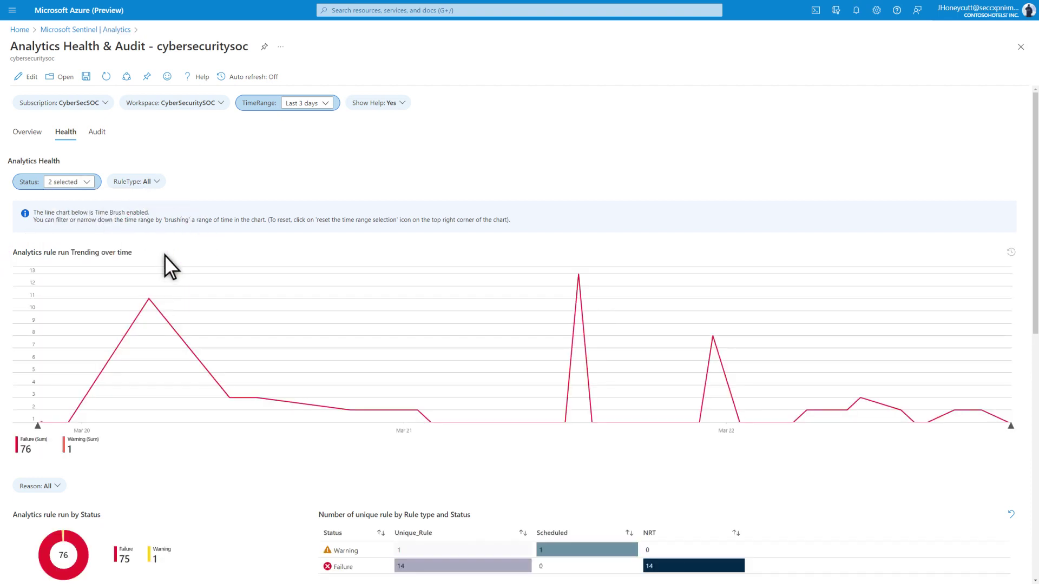
# Step: On the Audit tab, drill into activity for 'AV detections related to Zinc actors'
pyautogui.click(98, 135)
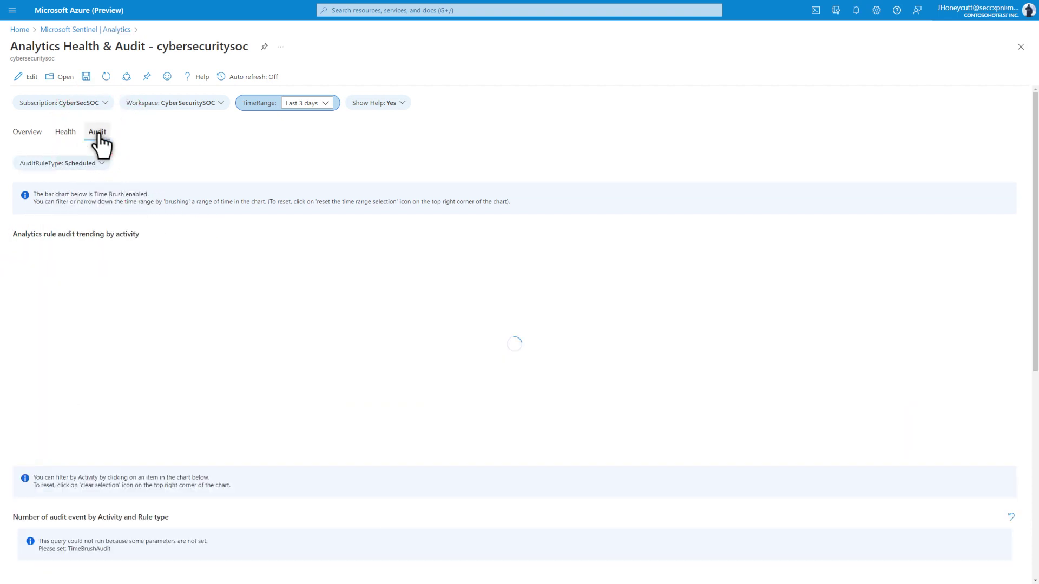
pyautogui.scroll(-7, 99, 136)
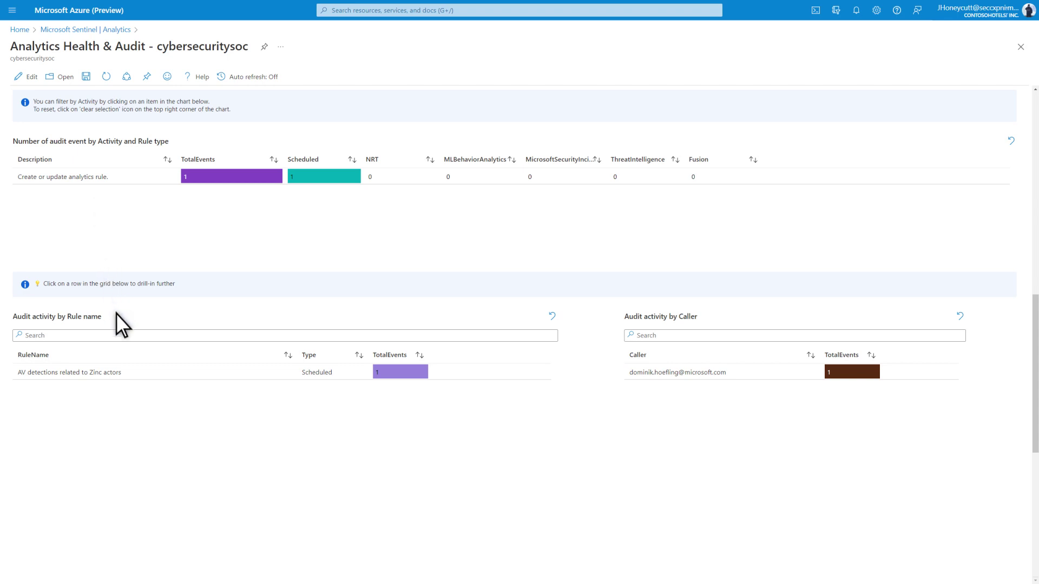
pyautogui.click(132, 373)
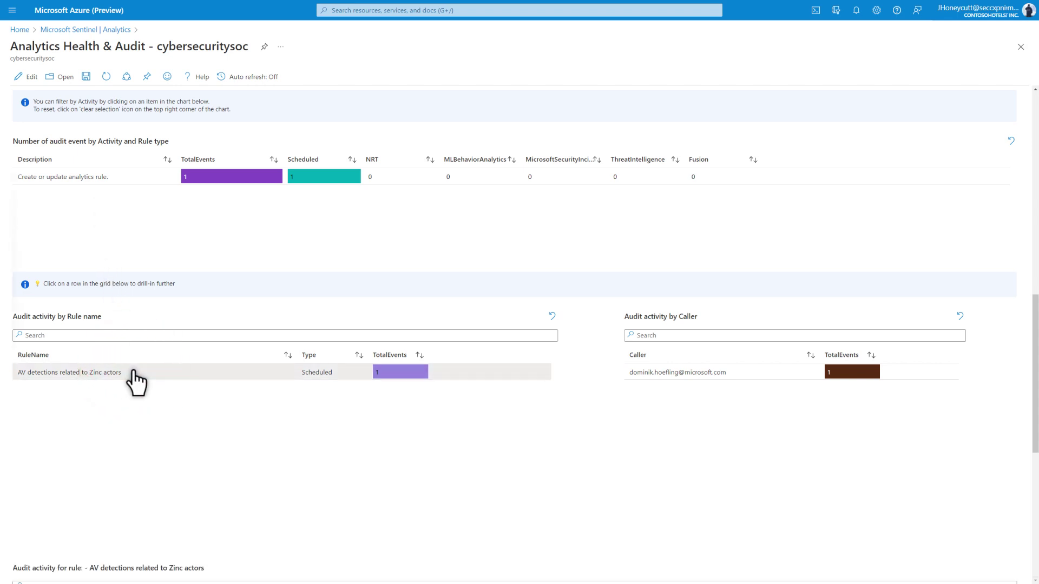
pyautogui.scroll(-4, 132, 373)
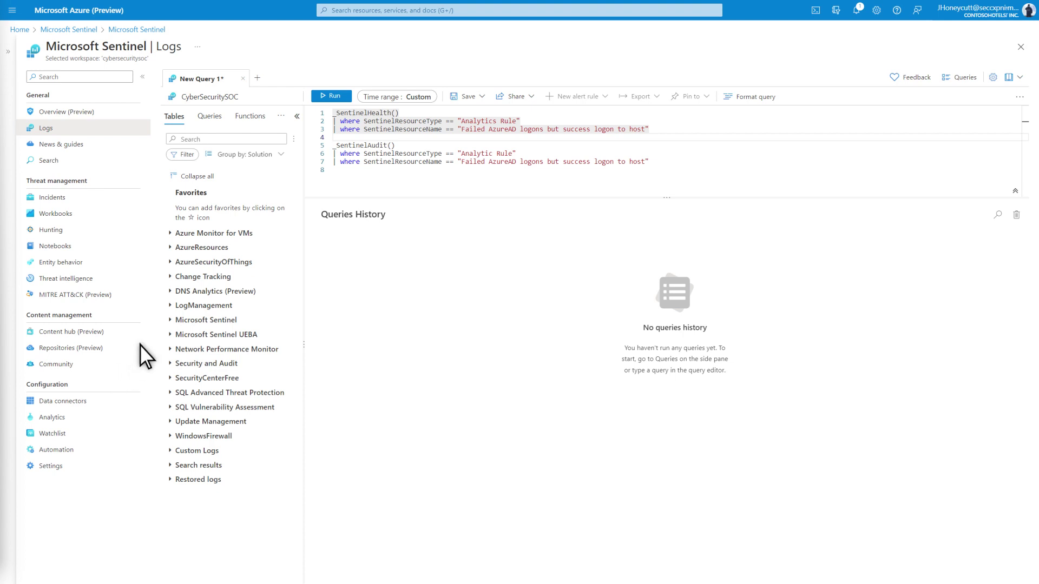
# Step: Browse the SentinelHealth and SentinelAudit table columns, then select the SentinelHealth query
pyautogui.click(170, 321)
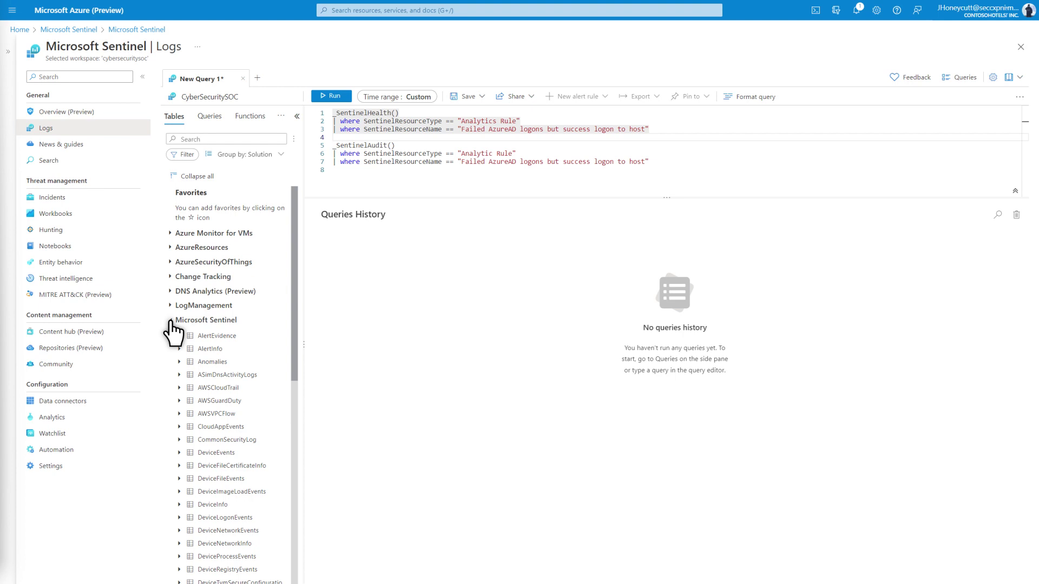
pyautogui.scroll(-4, 171, 322)
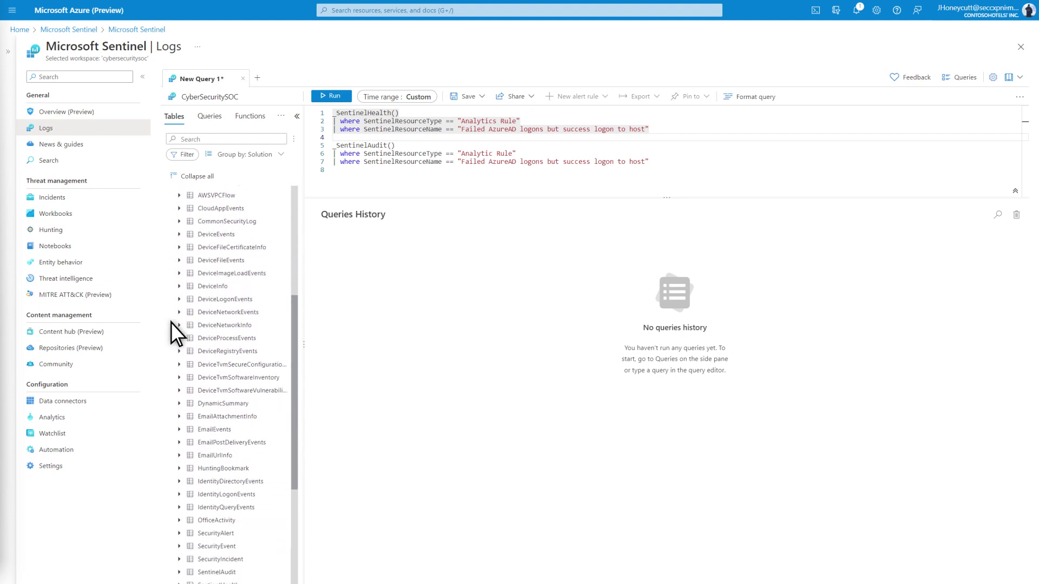
pyautogui.scroll(-4, 172, 322)
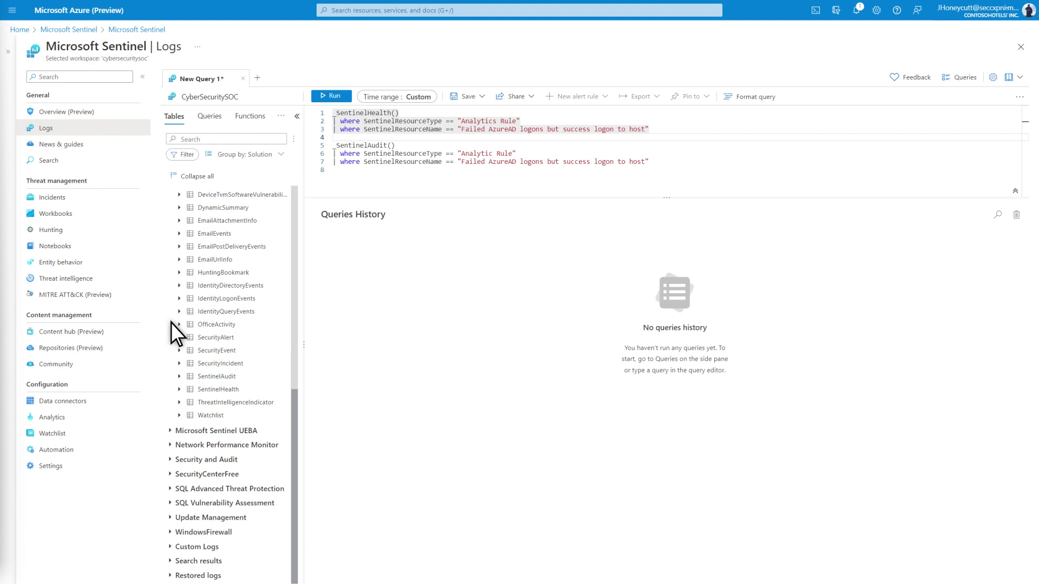
pyautogui.click(179, 390)
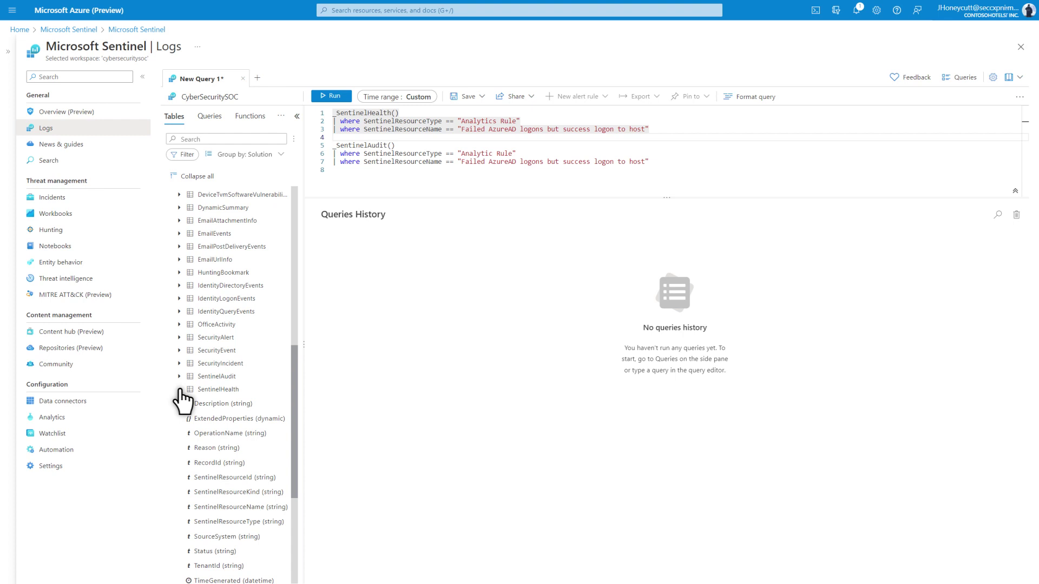
pyautogui.click(180, 388)
pyautogui.click(179, 378)
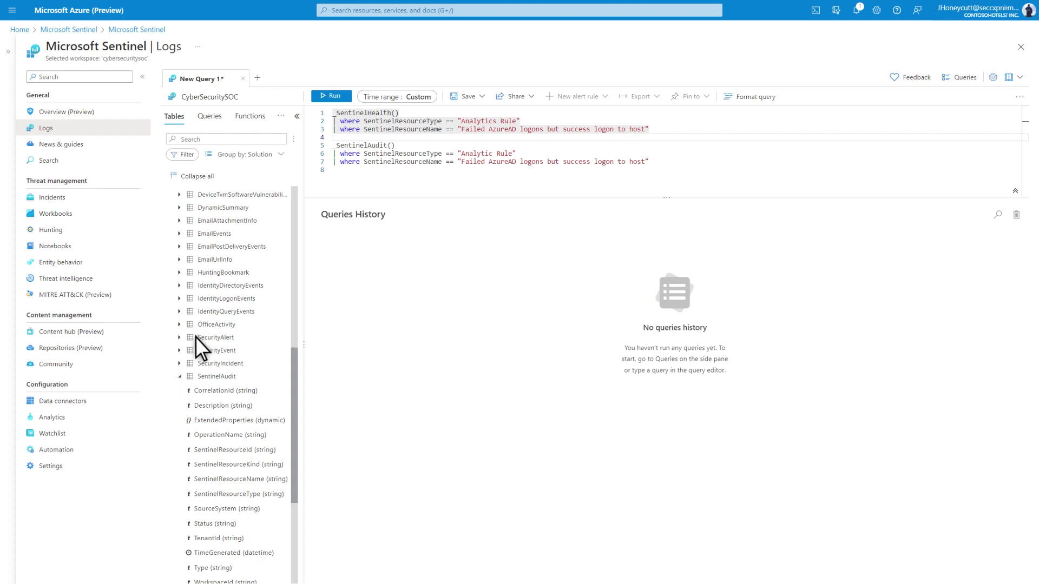
pyautogui.click(336, 118)
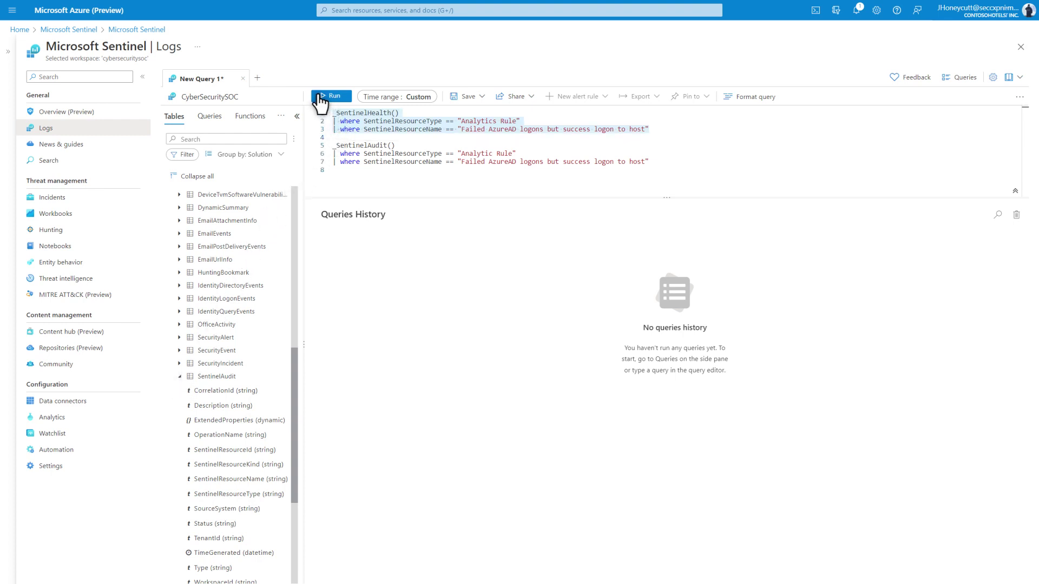
# Step: Run the SentinelHealth query, sort by TimeGenerated, and expand the 3/7/2023 failure record
pyautogui.click(321, 98)
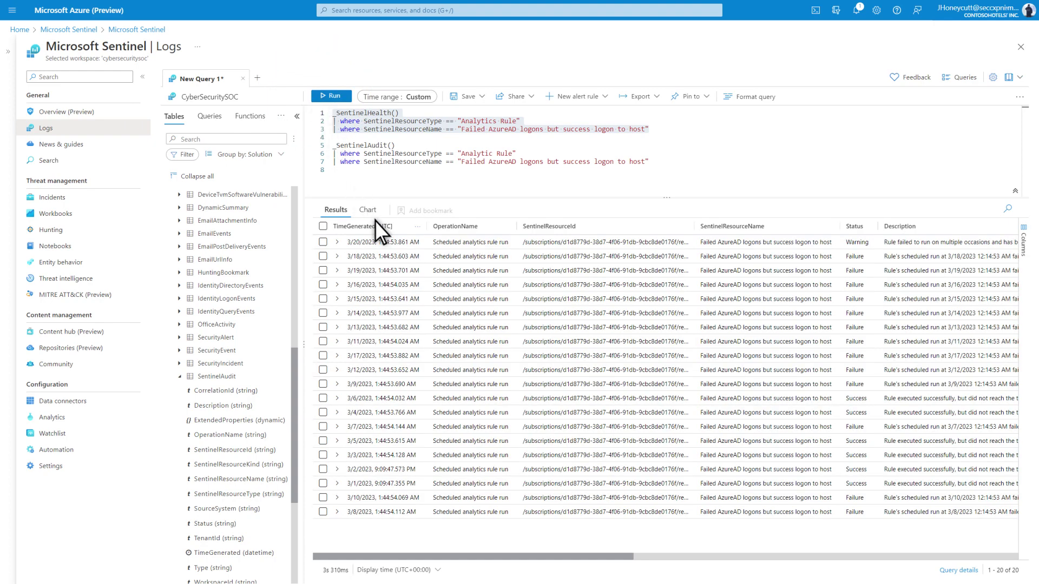
pyautogui.click(381, 229)
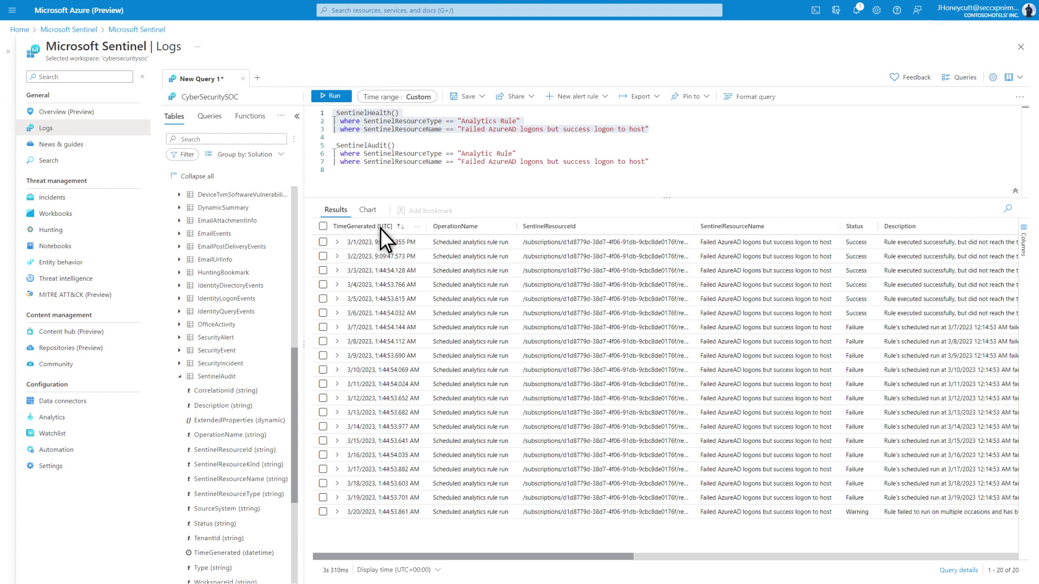
pyautogui.click(337, 327)
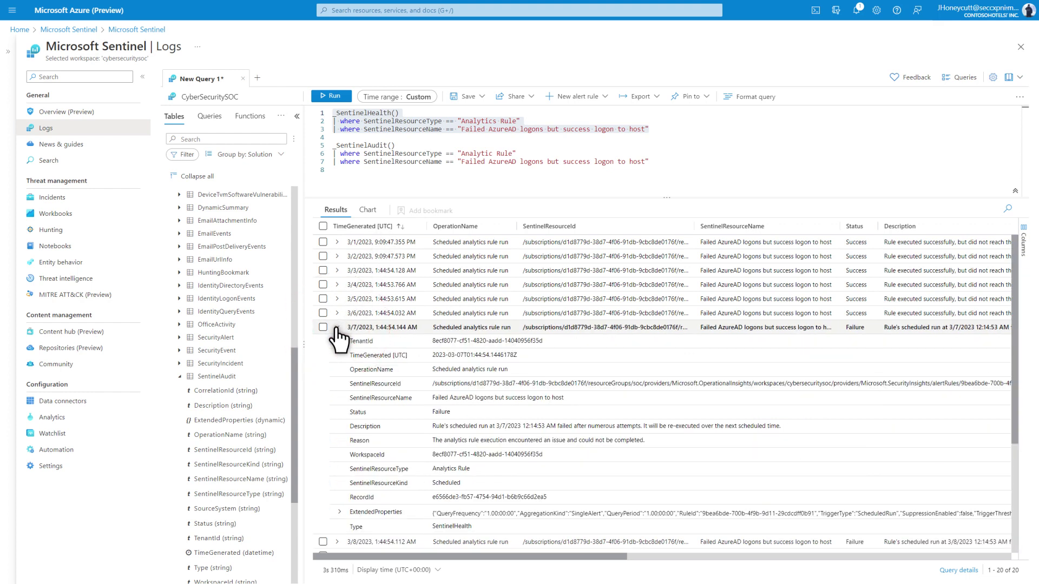
# Step: Run the SentinelAudit query and expand its single audit record
pyautogui.click(338, 156)
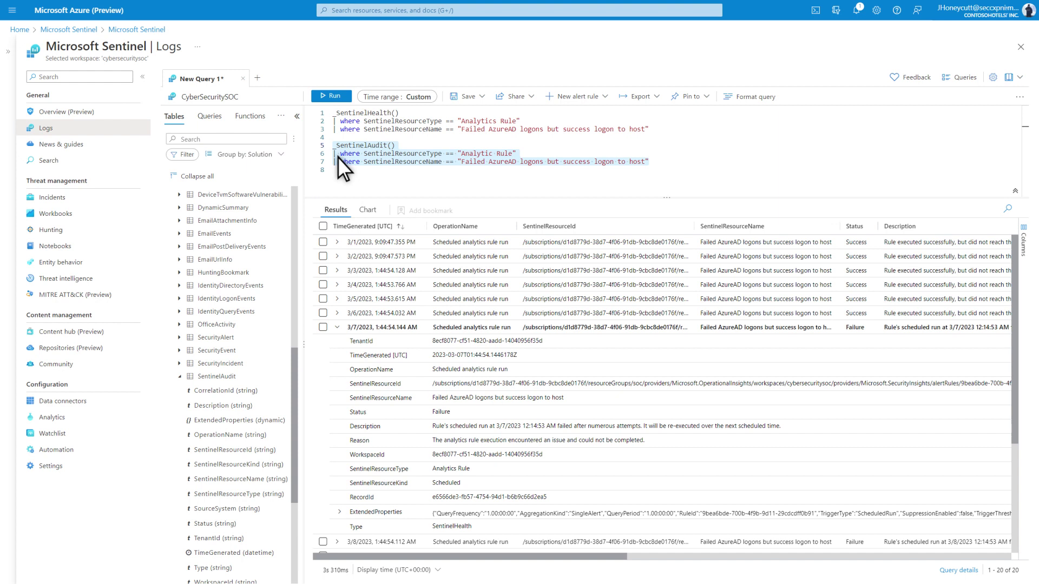
pyautogui.click(315, 96)
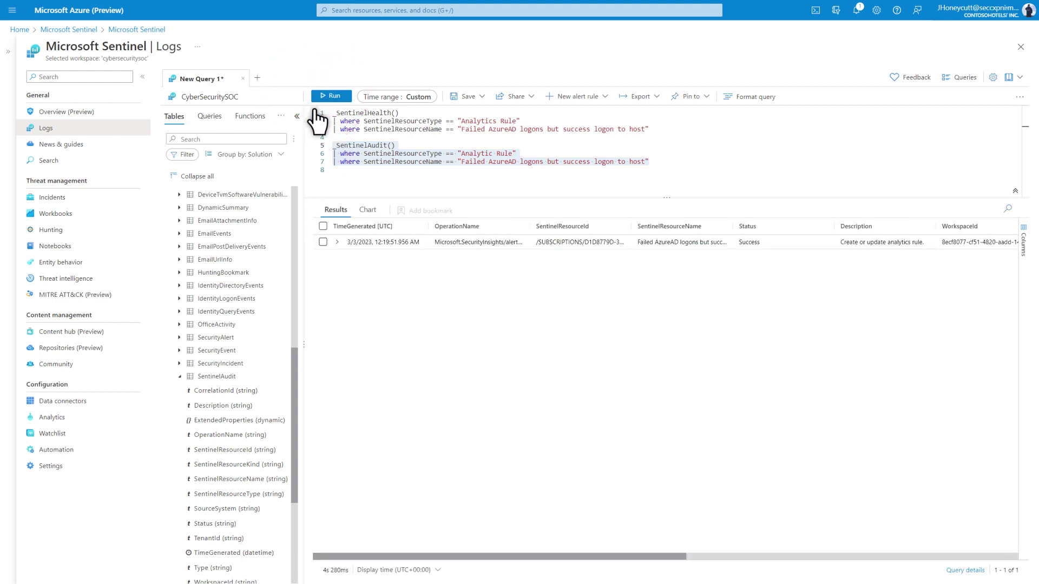
pyautogui.click(337, 242)
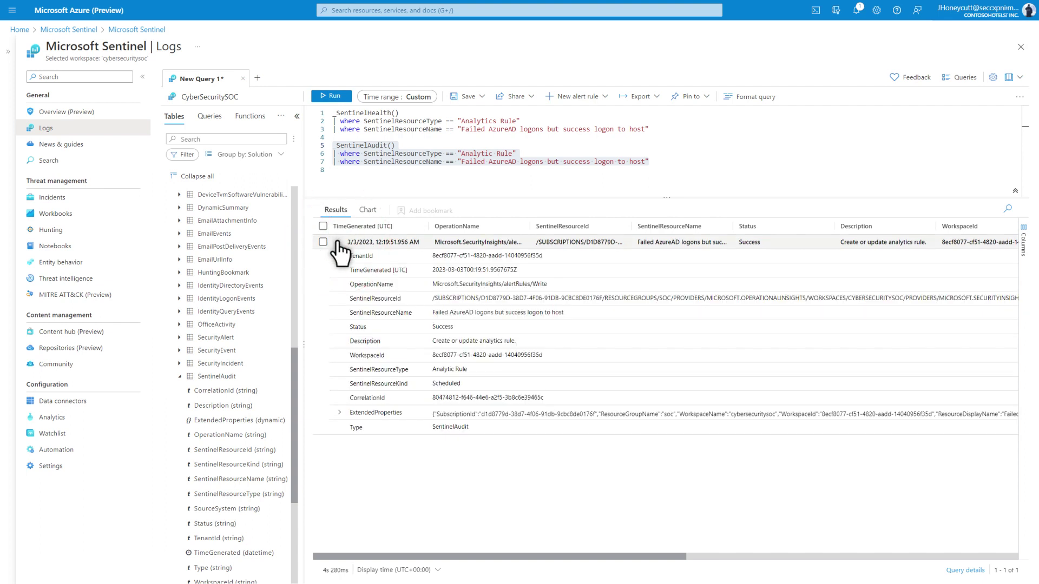